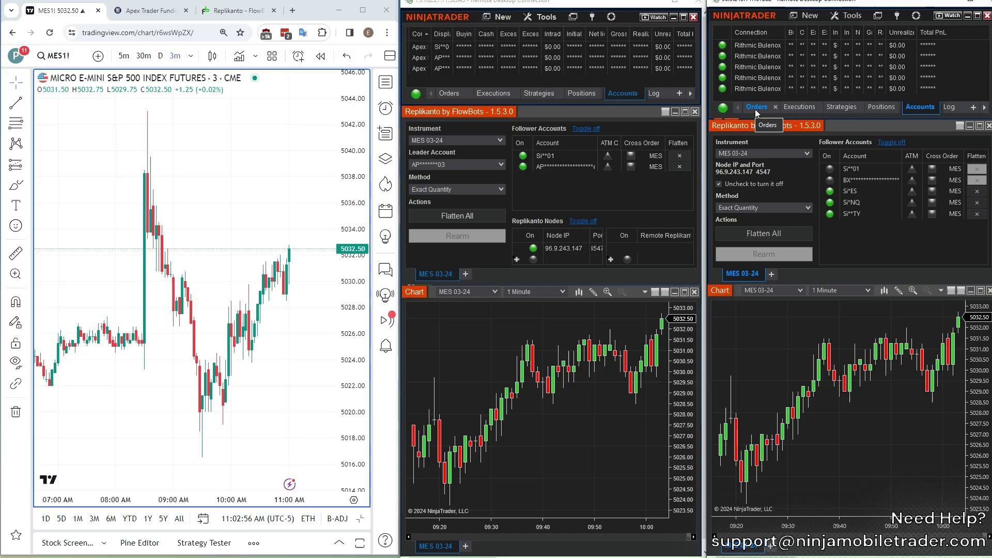
- Place a 1-contract MESH4 sell limit at 5040.00 from the chart's Trade menu
right_click(294, 150)
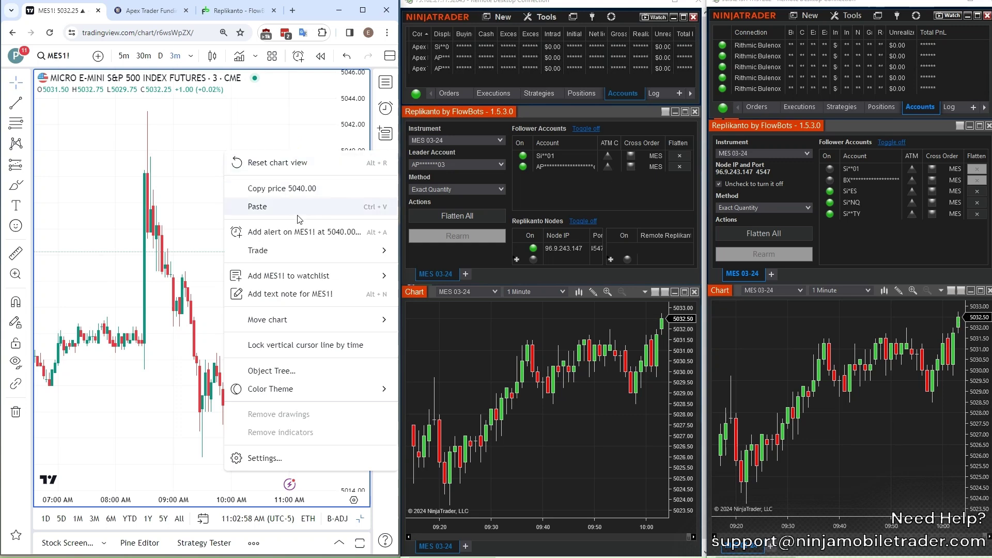
mouse_move(284, 258)
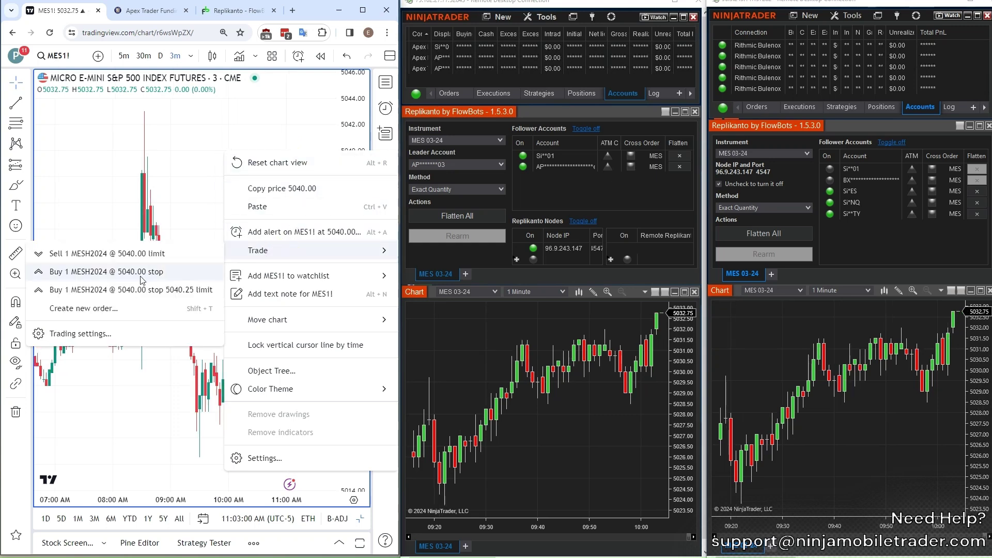
click(77, 254)
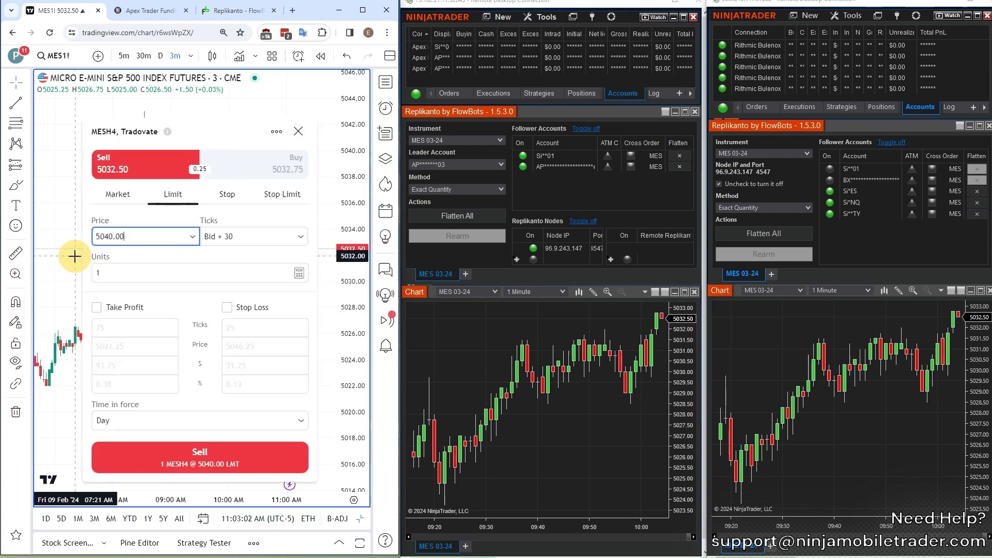
click(188, 455)
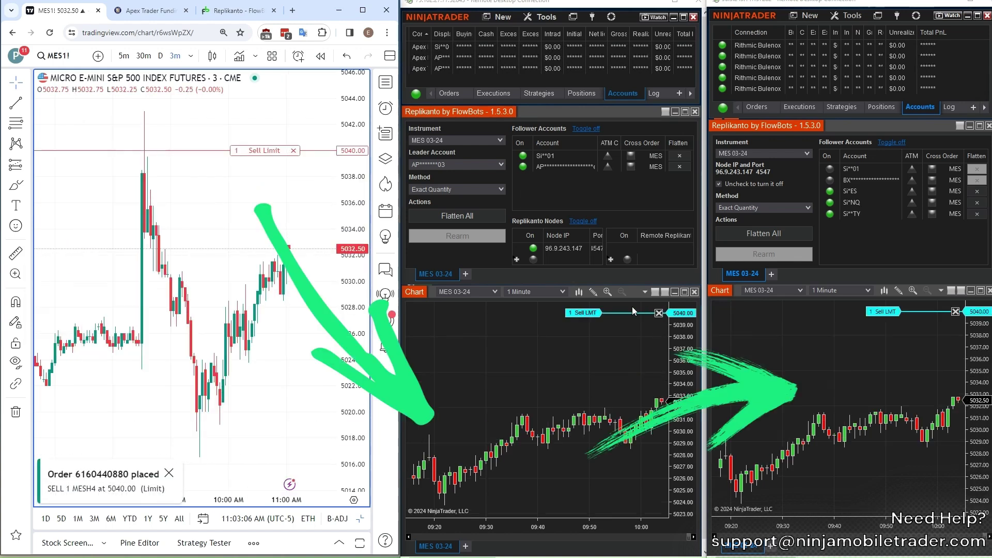
- Reprice the sell limit to 5037.00, show NinjaTrader's Orders tabs, then move it to 5040.50
drag(264, 150, 265, 189)
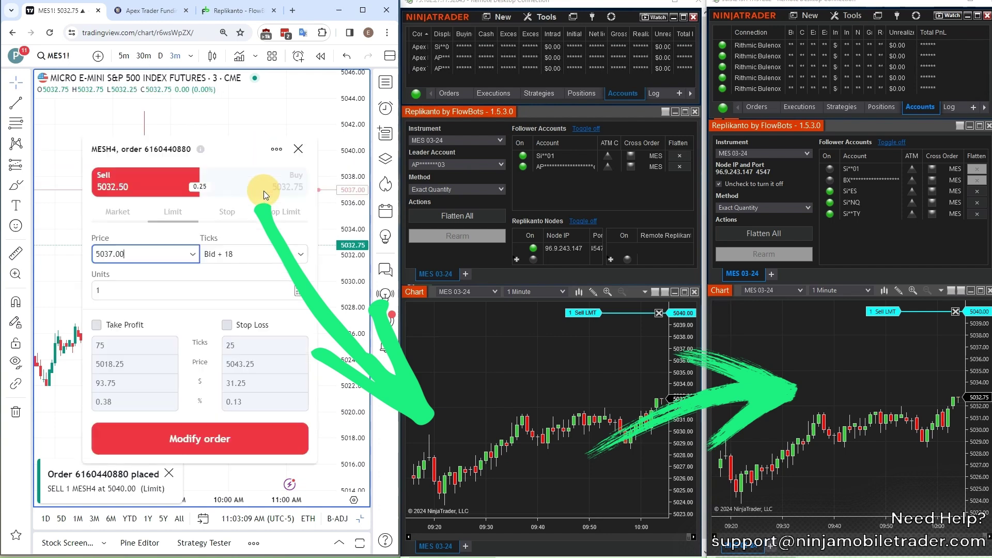
click(201, 438)
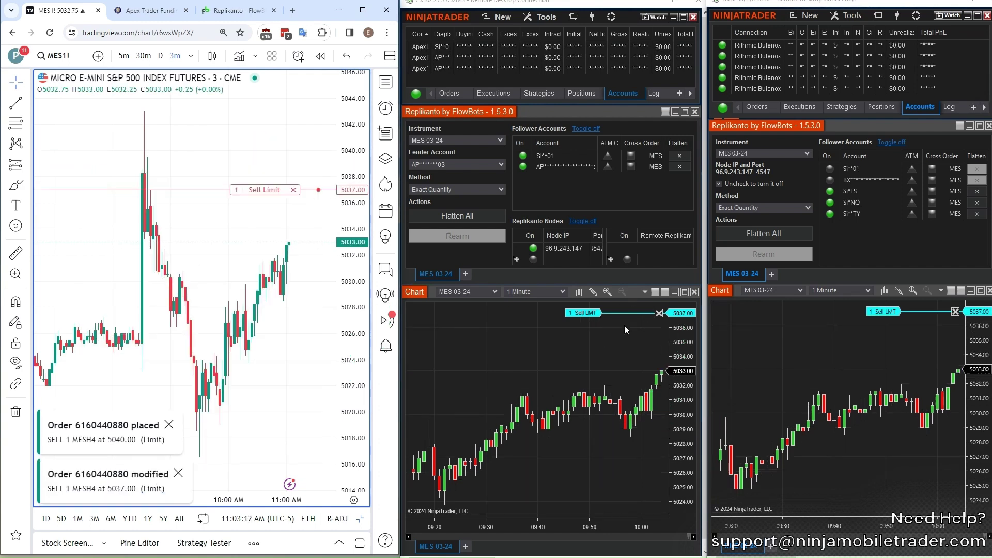
click(449, 93)
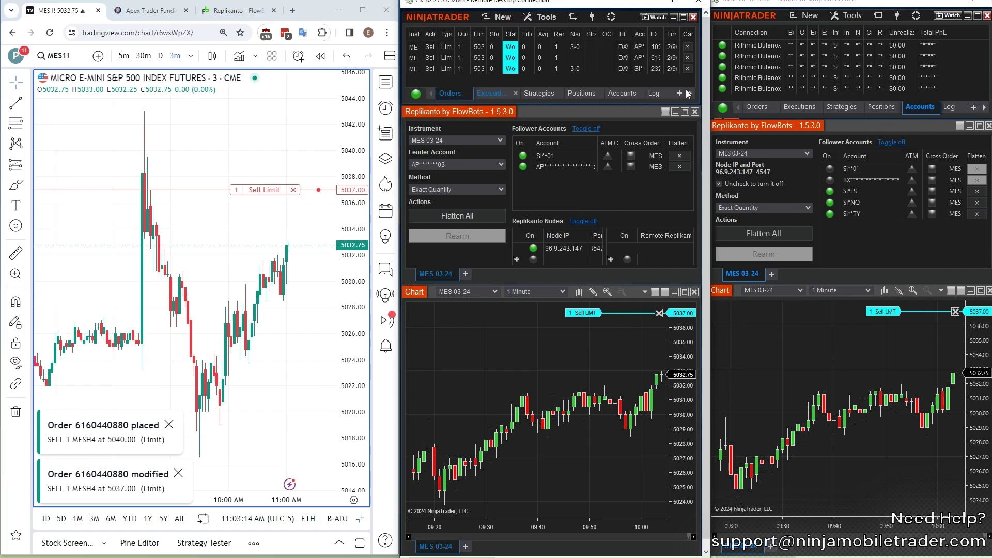
click(757, 107)
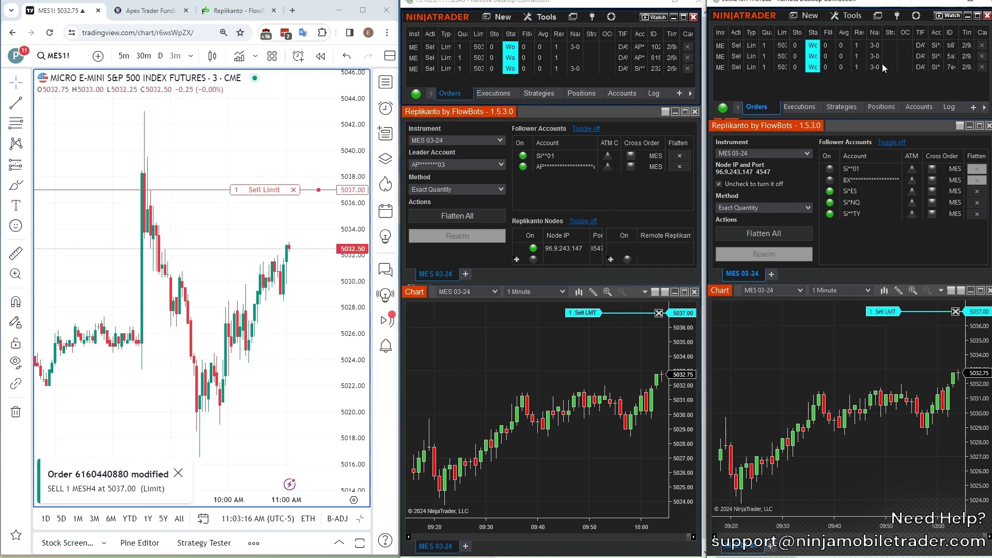
drag(261, 189, 271, 148)
click(189, 445)
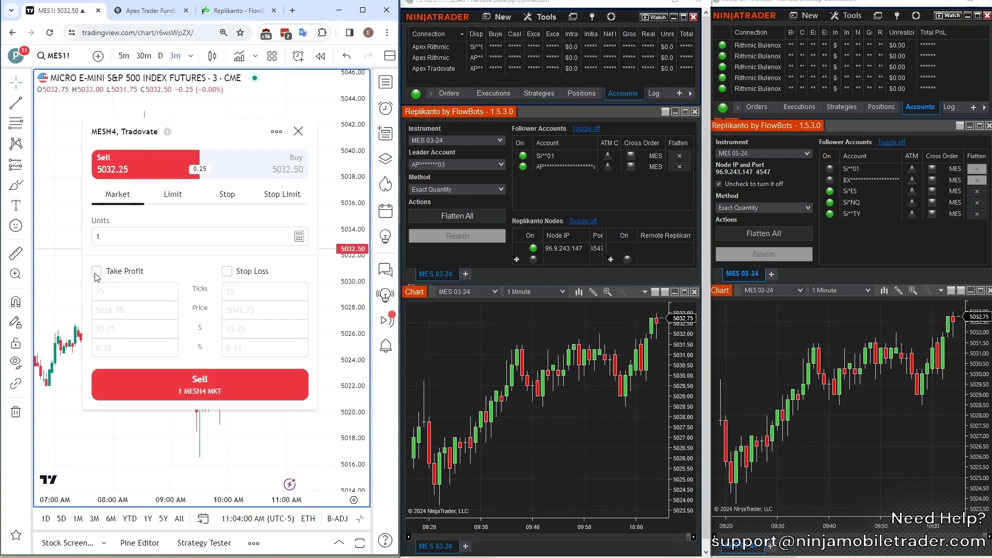
- Enable take profit and stop loss, change them from 75 and 25 to 10 ticks, and sell
click(96, 272)
click(241, 271)
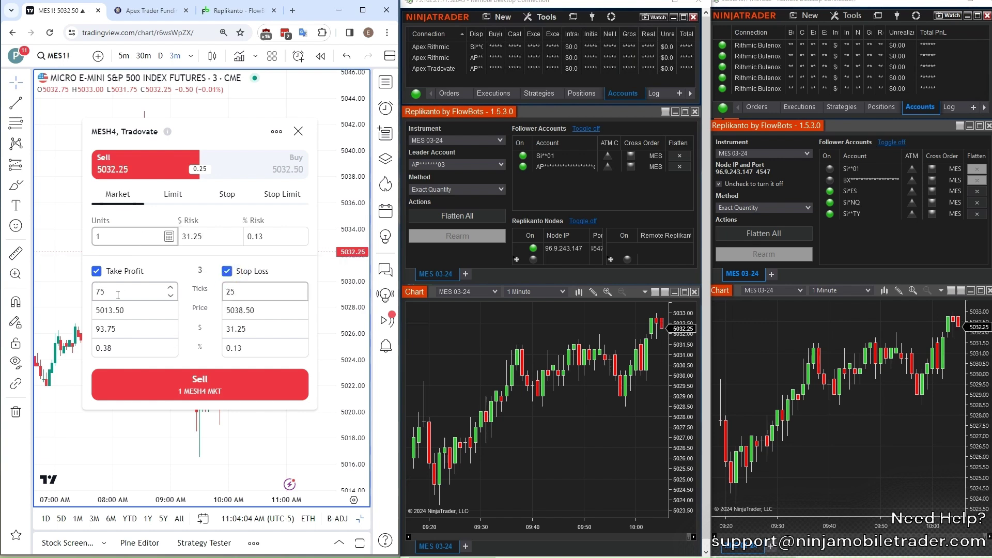
drag(118, 293, 94, 293)
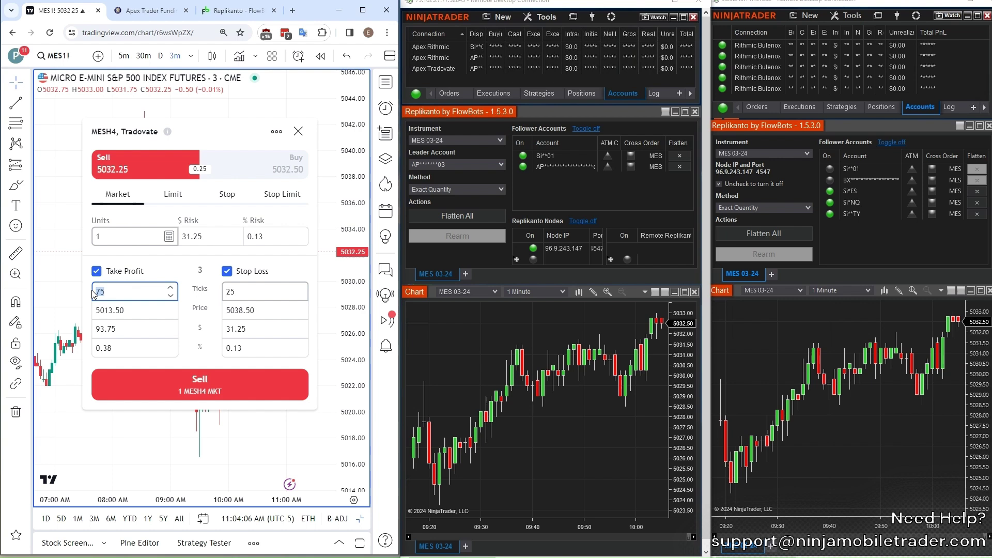
text(10)
double_click(257, 295)
key(BackSpace)
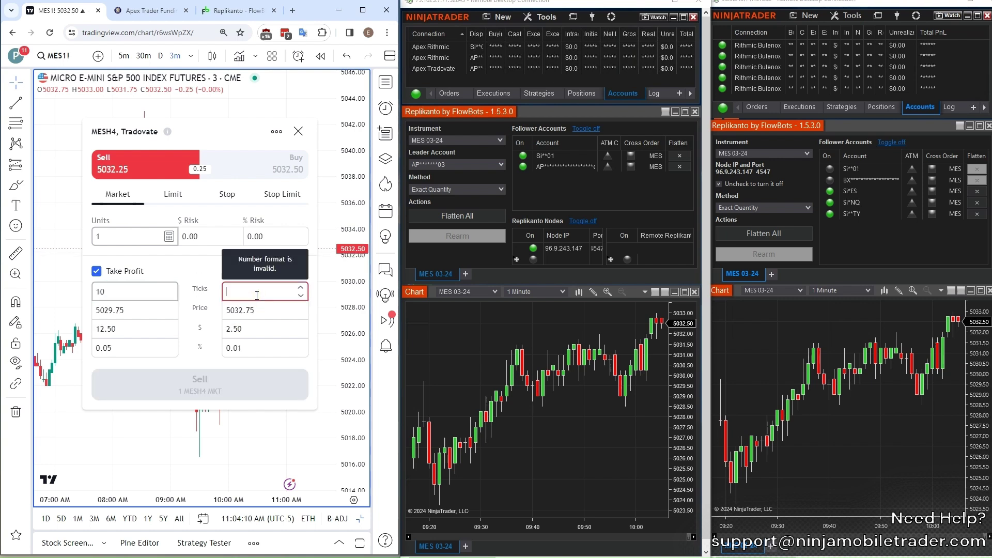
text(10)
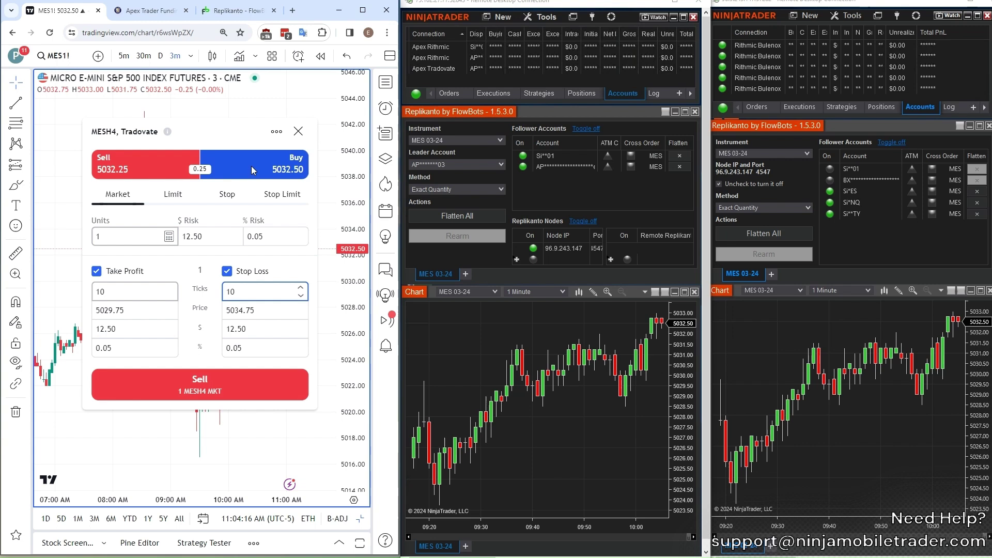
click(199, 381)
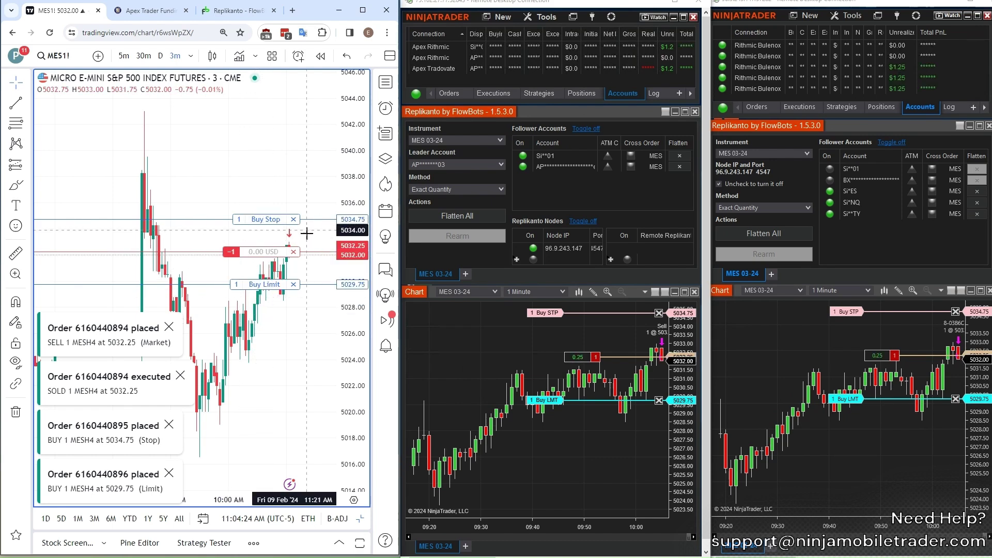
- Close the short MESH4 position from its chart label and confirm Close position
click(293, 251)
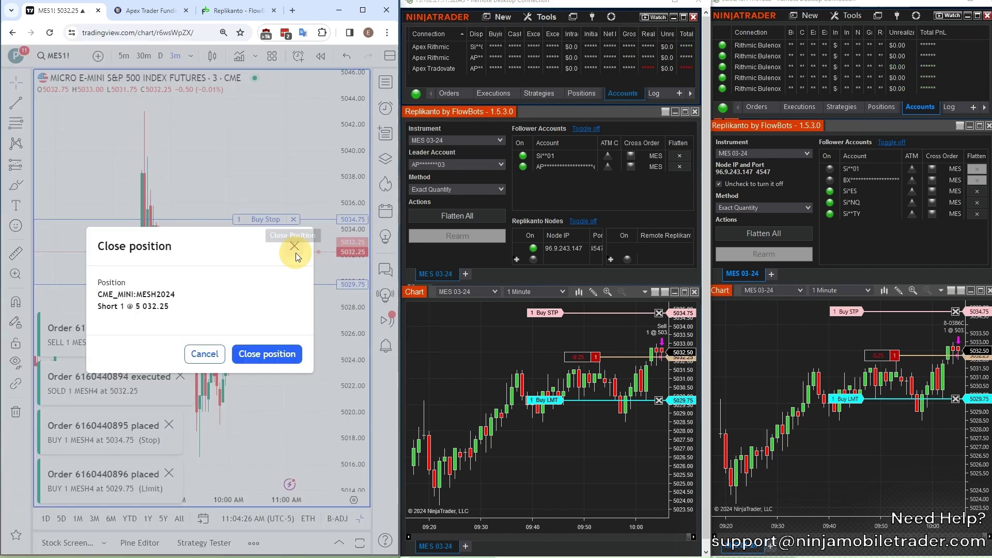
click(258, 351)
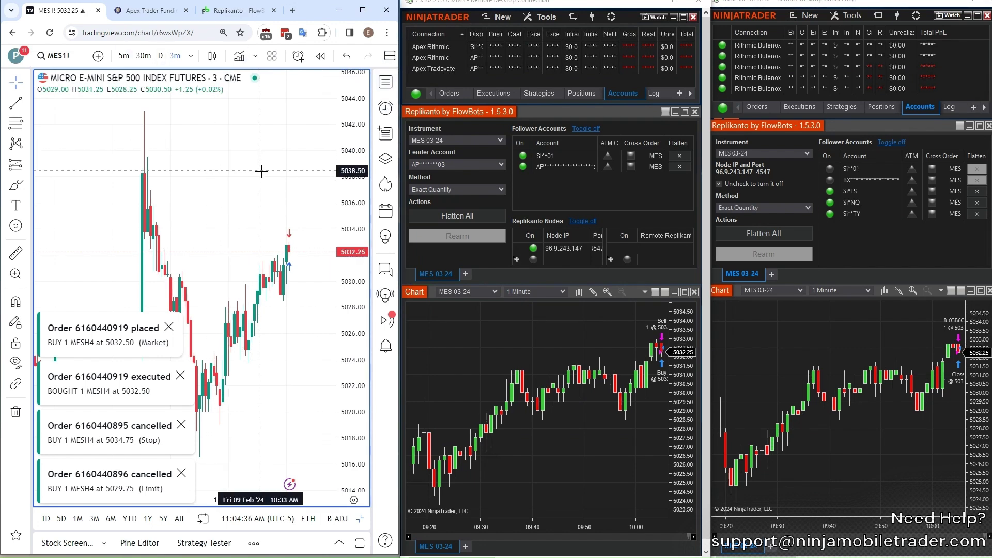
drag(261, 166, 249, 171)
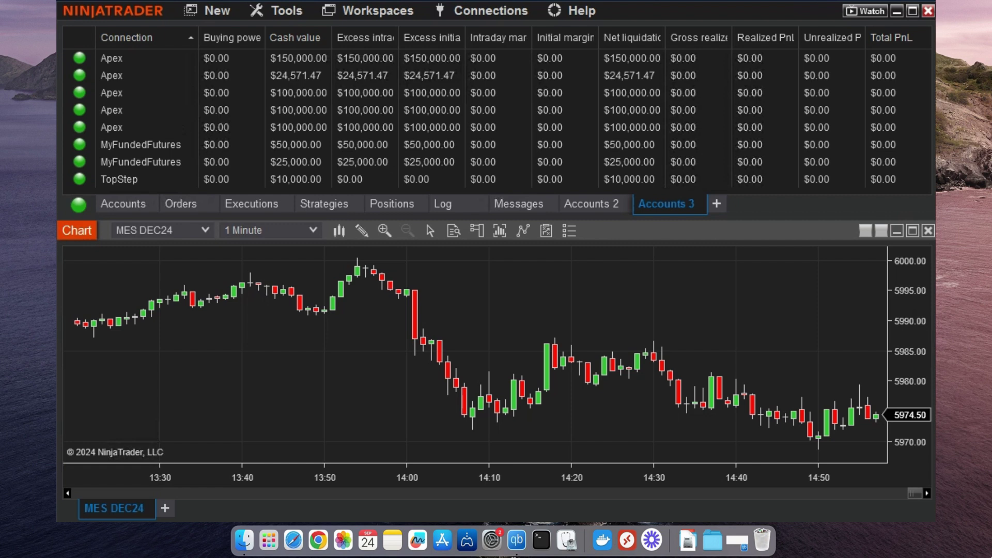
click(284, 11)
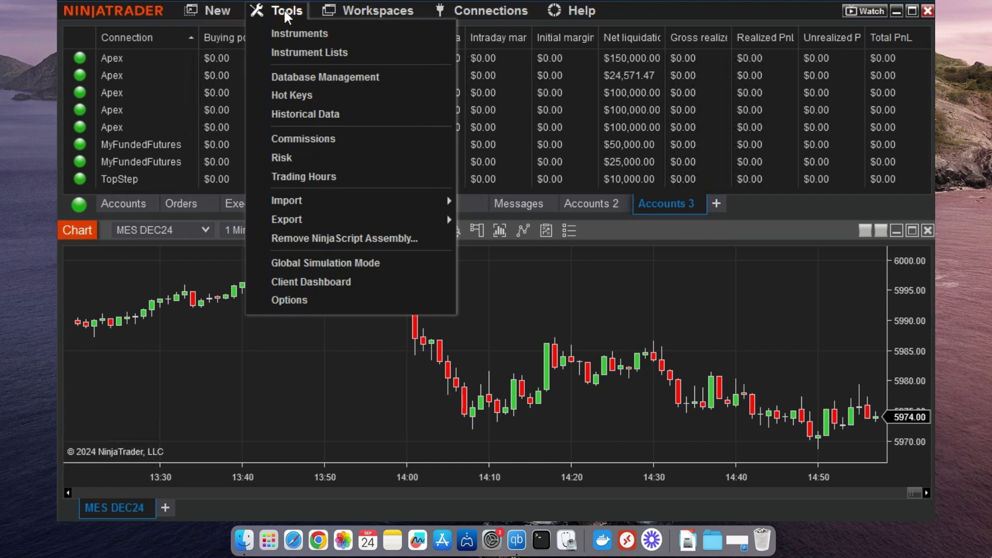
click(312, 301)
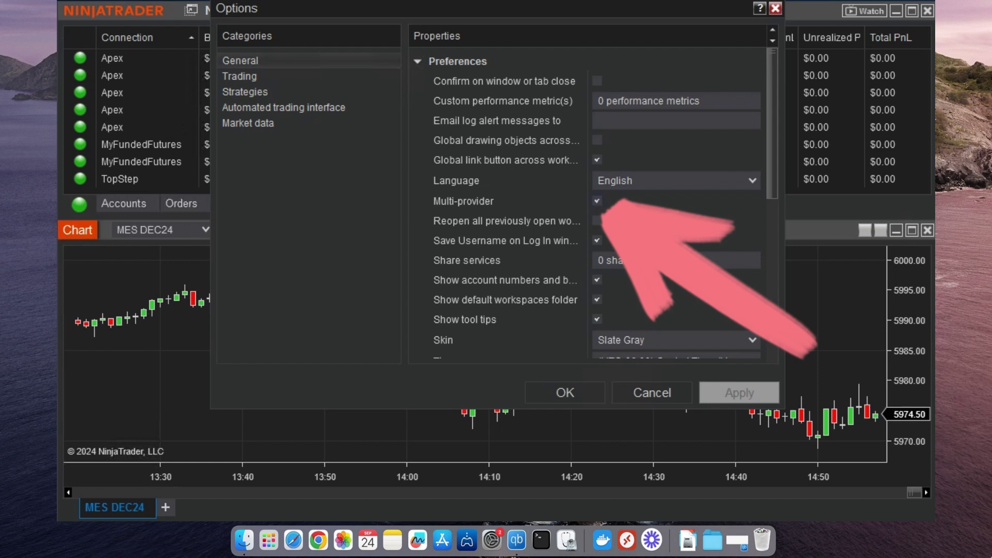
key(Escape)
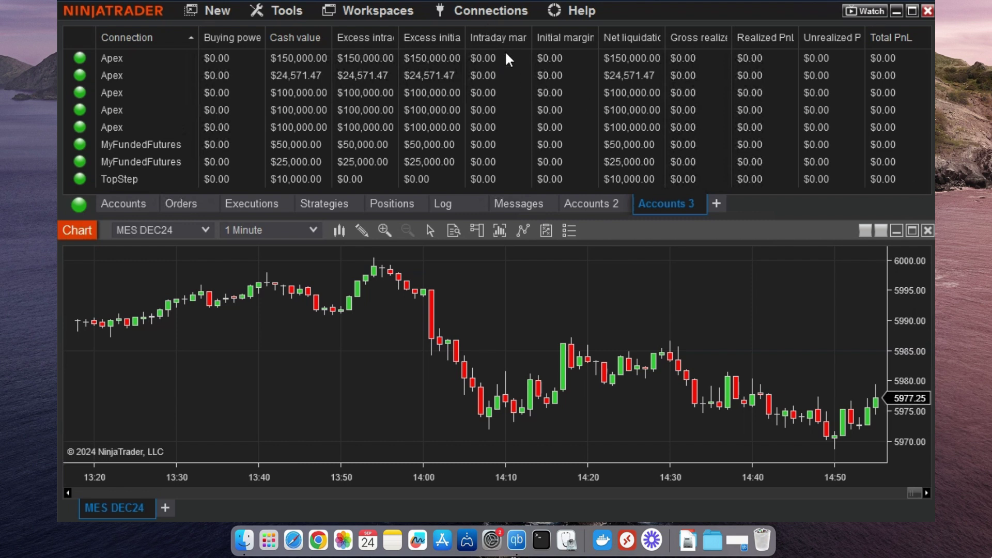
click(513, 11)
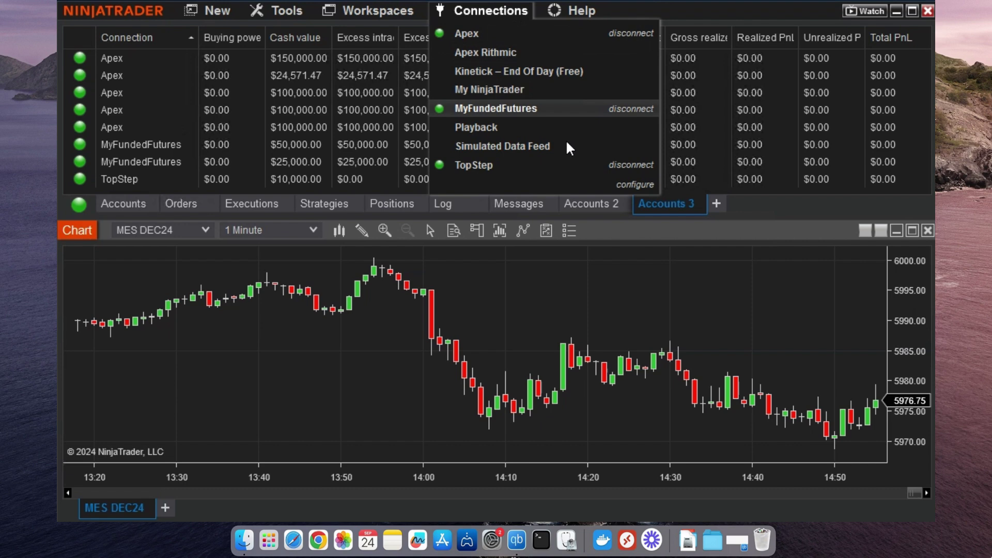
click(631, 185)
scroll(355, 102, down, 3)
scroll(356, 108, down, 1)
double_click(314, 98)
click(679, 123)
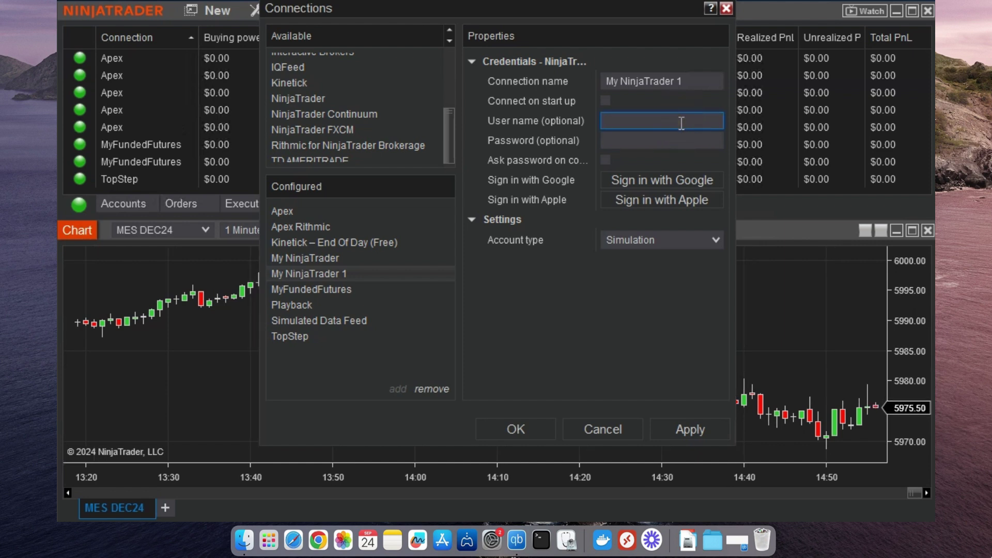
key(Tab)
text(**********)
scroll(441, 123, down, 1)
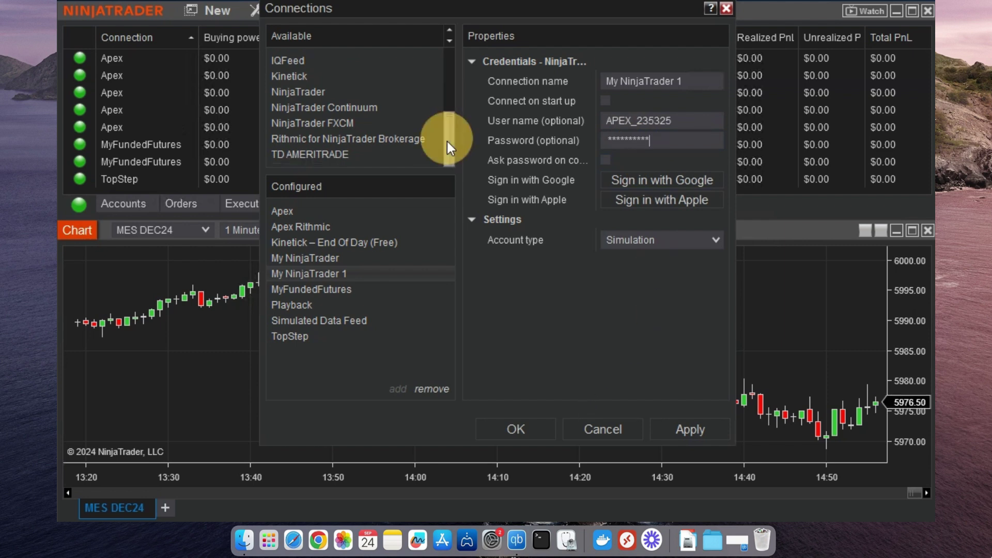
double_click(404, 139)
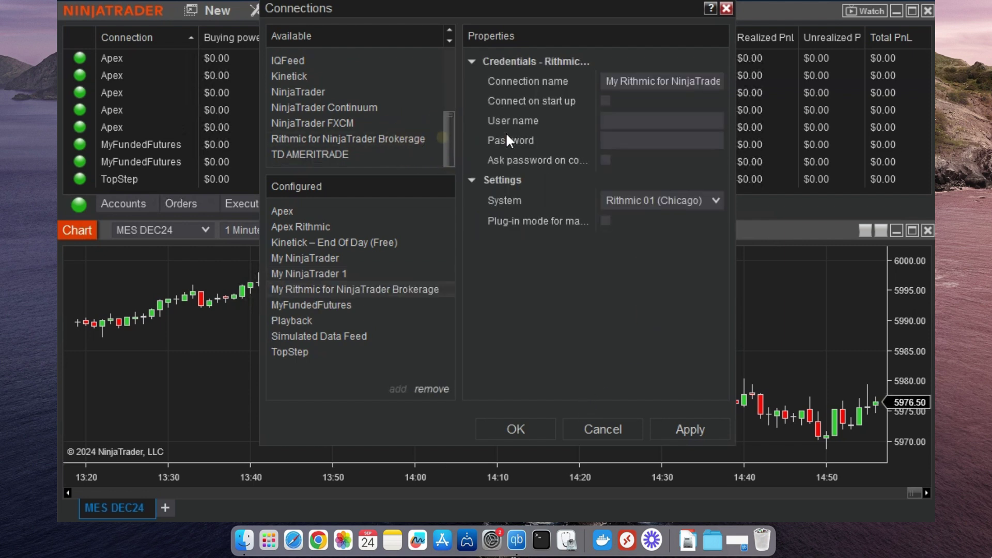
click(643, 119)
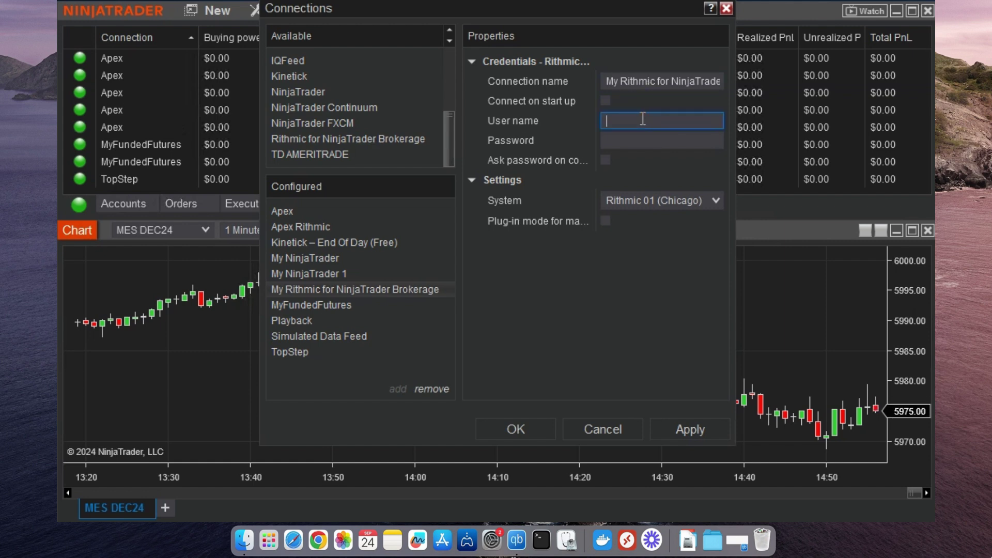
text(BX325)
click(635, 140)
text(******)
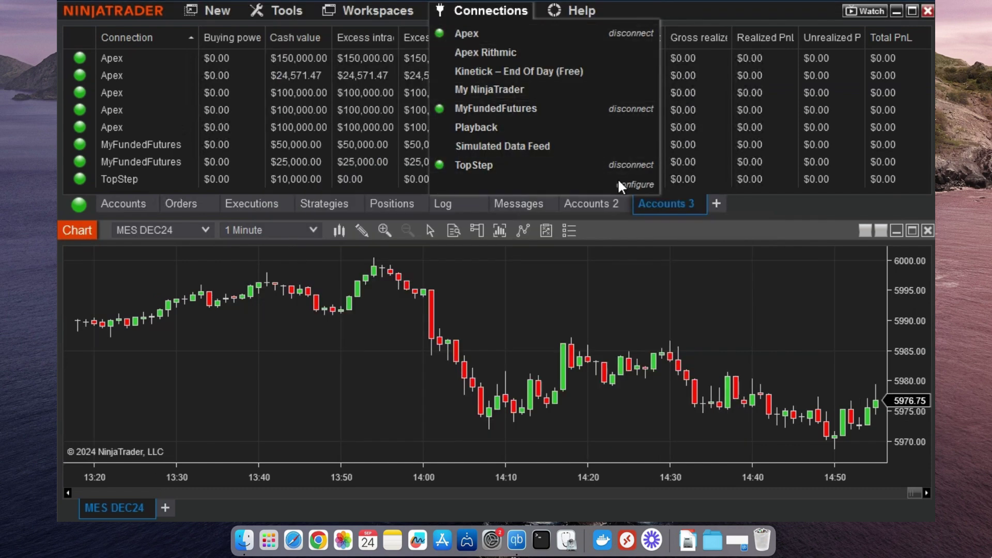
click(631, 186)
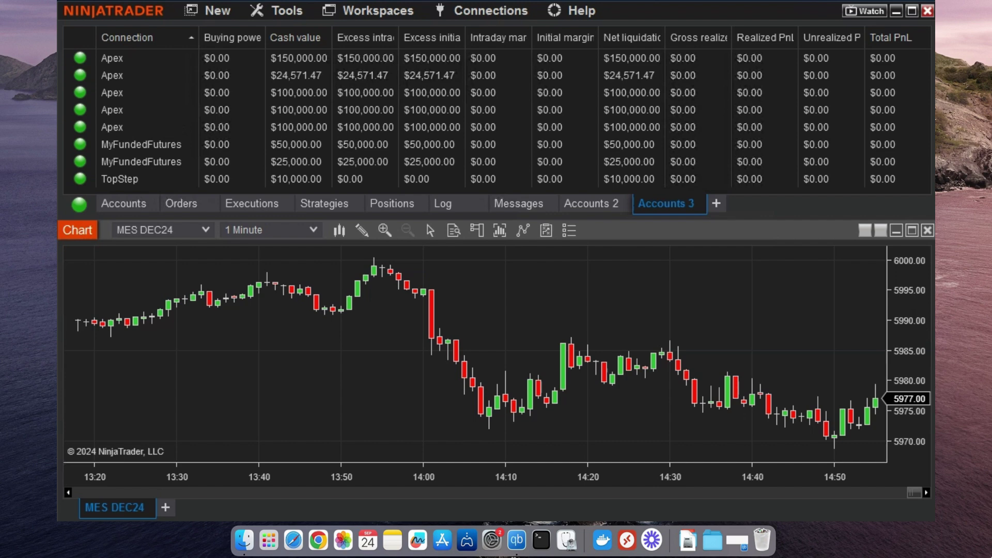
- In Options > Market data, set real-time Future to Rithmic for NinjaTrader Brokerage and click OK
click(286, 9)
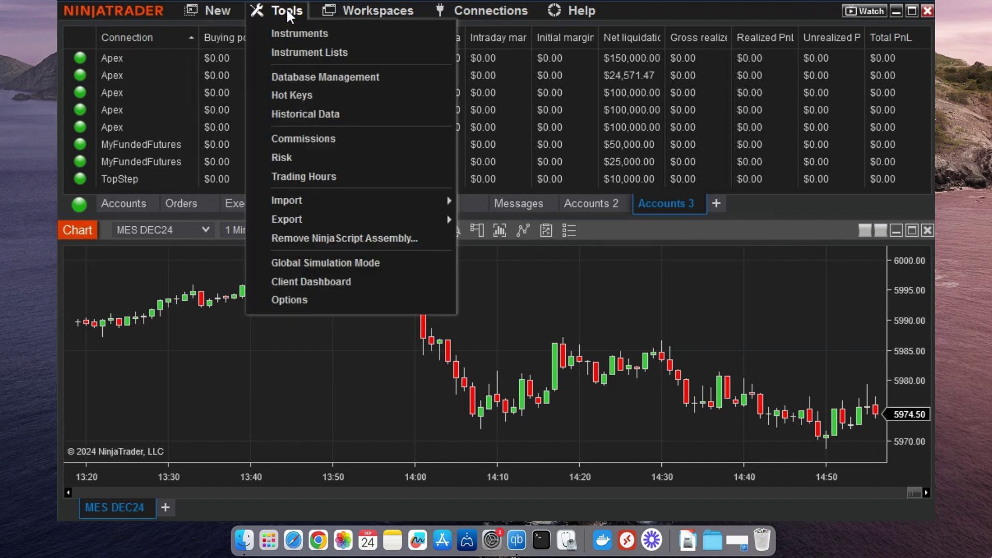
click(281, 299)
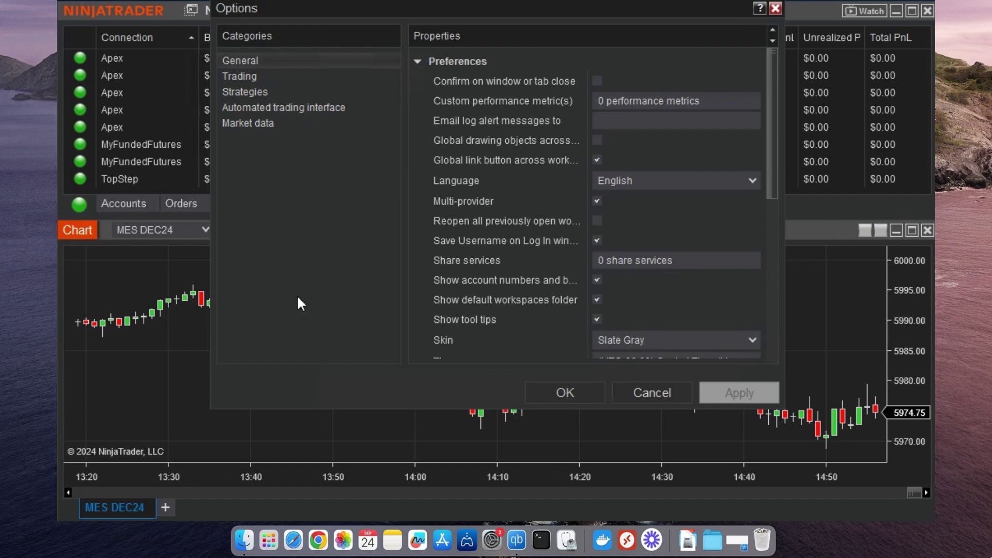
click(245, 123)
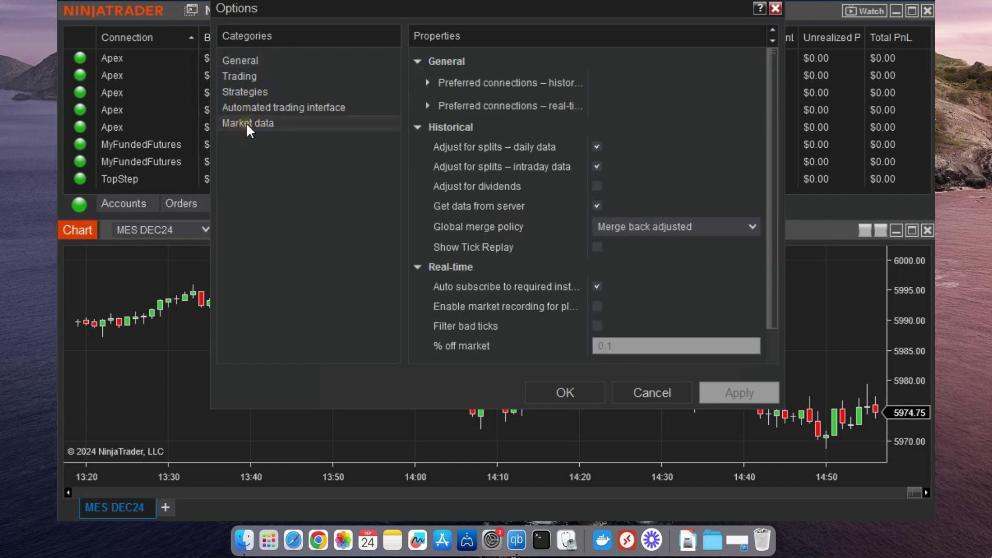
click(427, 104)
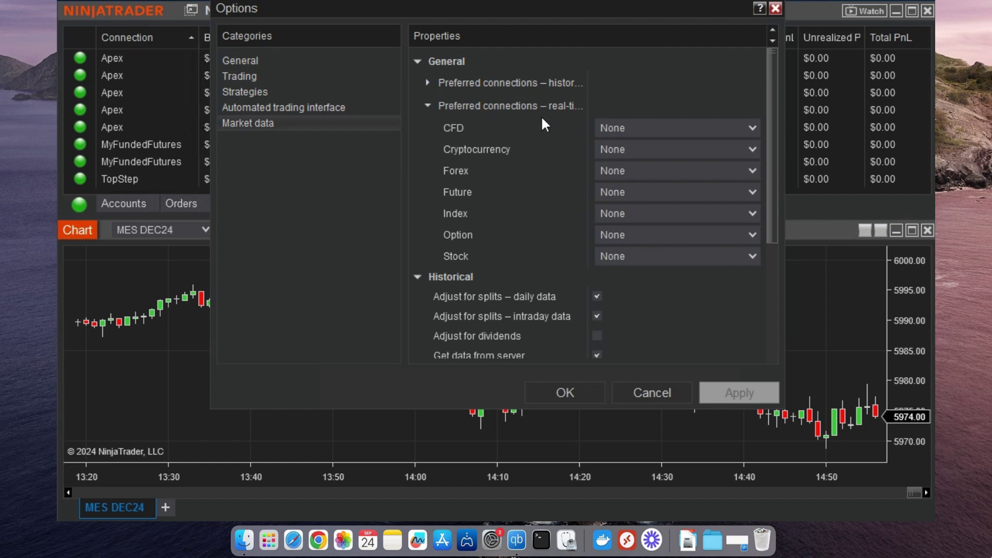
click(647, 191)
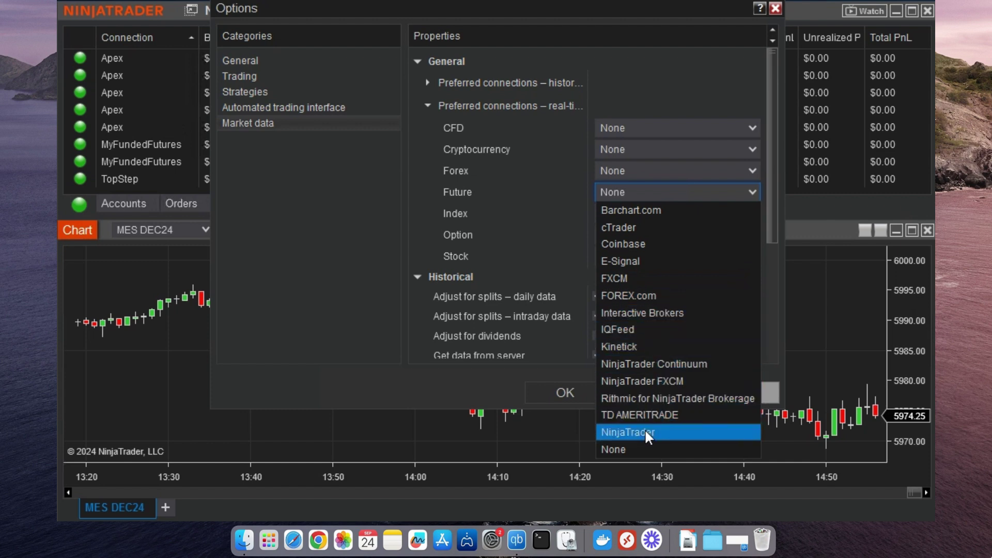
click(661, 191)
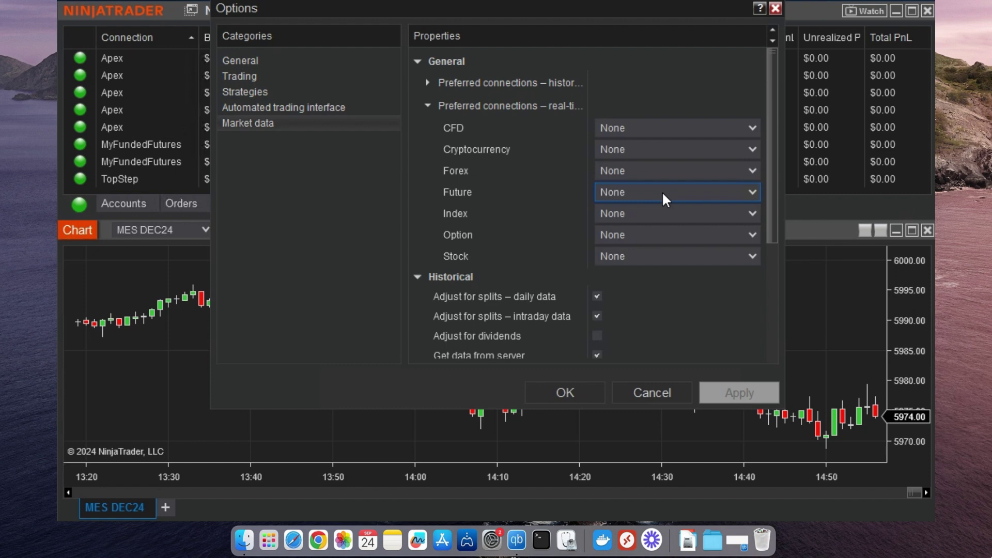
click(661, 194)
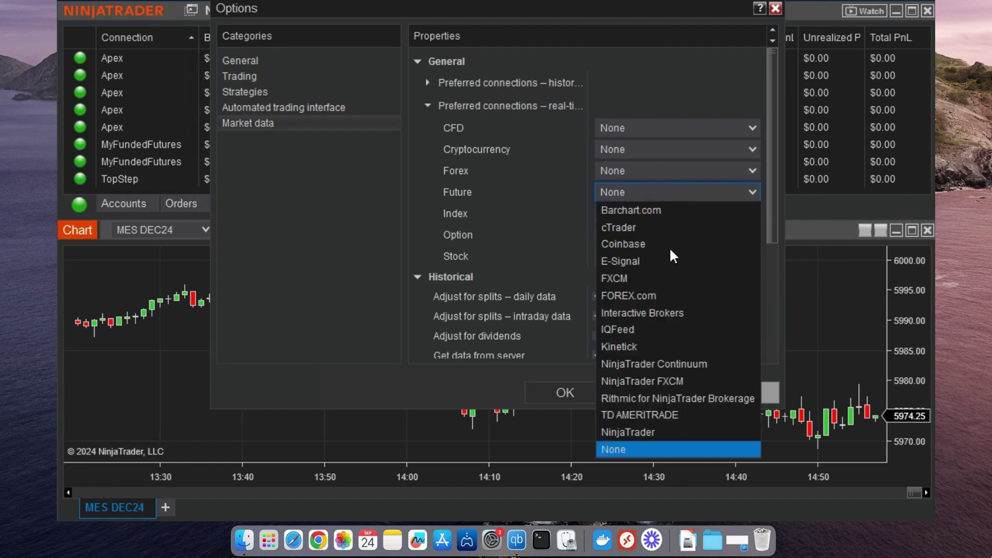
click(666, 398)
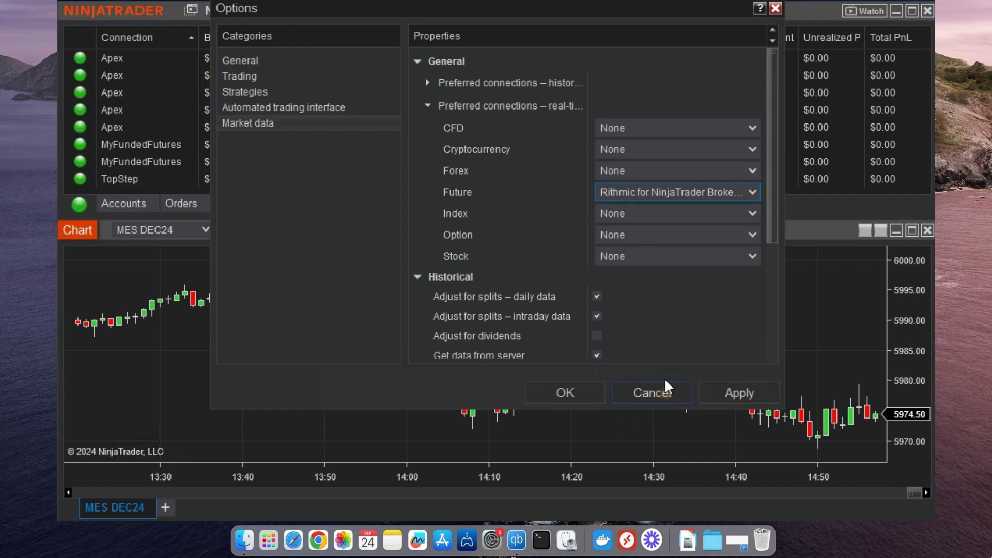
click(575, 395)
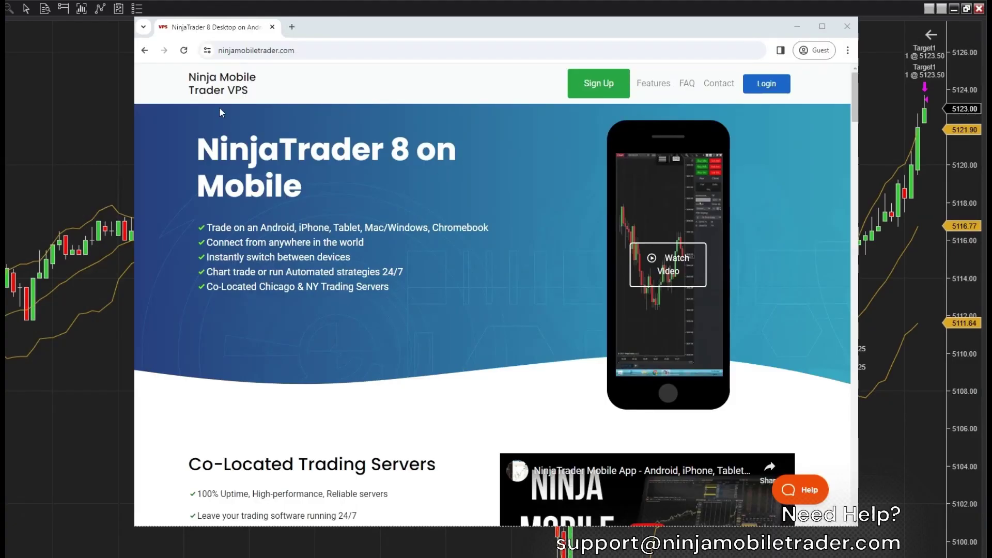
- Scroll the ninjamobiletrader.com page down and highlight the first and third Co-Located Trading Servers bullets
click(306, 49)
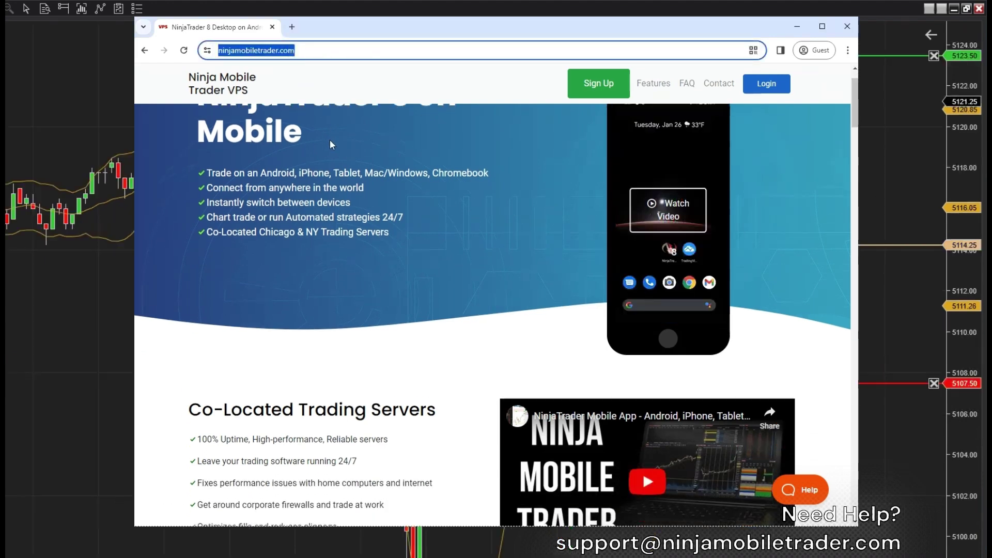
click(331, 144)
scroll(331, 144, down, 1)
scroll(333, 154, down, 3)
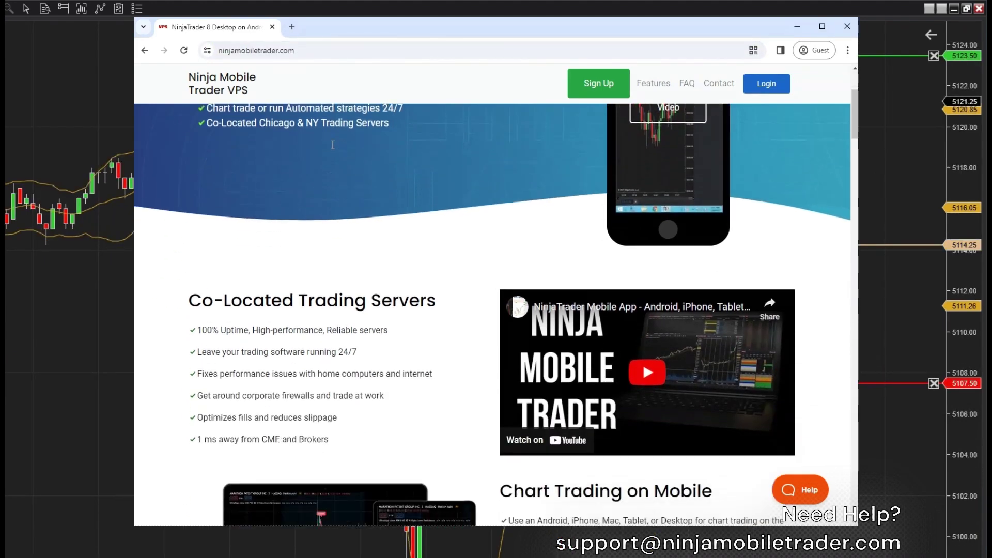
scroll(338, 175, down, 1)
drag(386, 168, 203, 169)
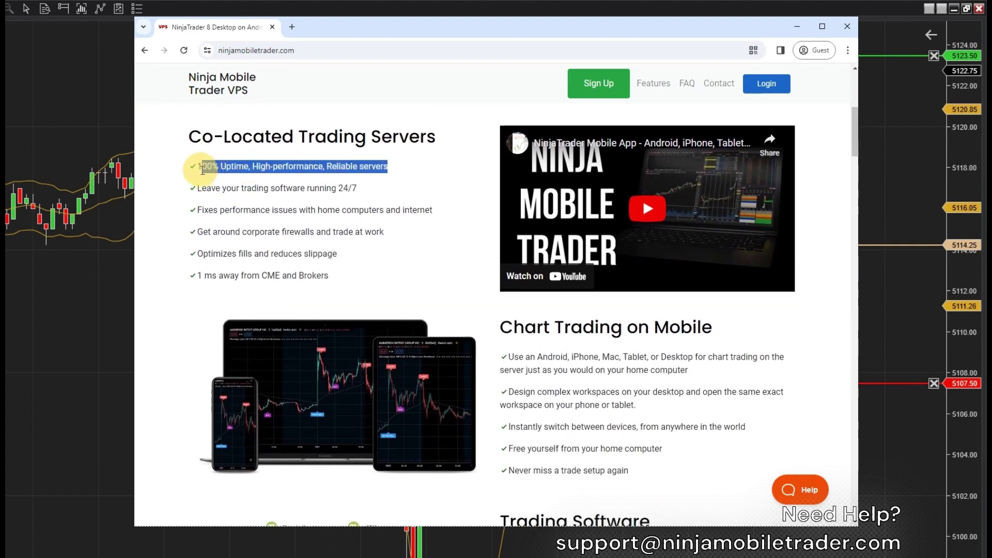
click(380, 191)
drag(435, 208, 192, 209)
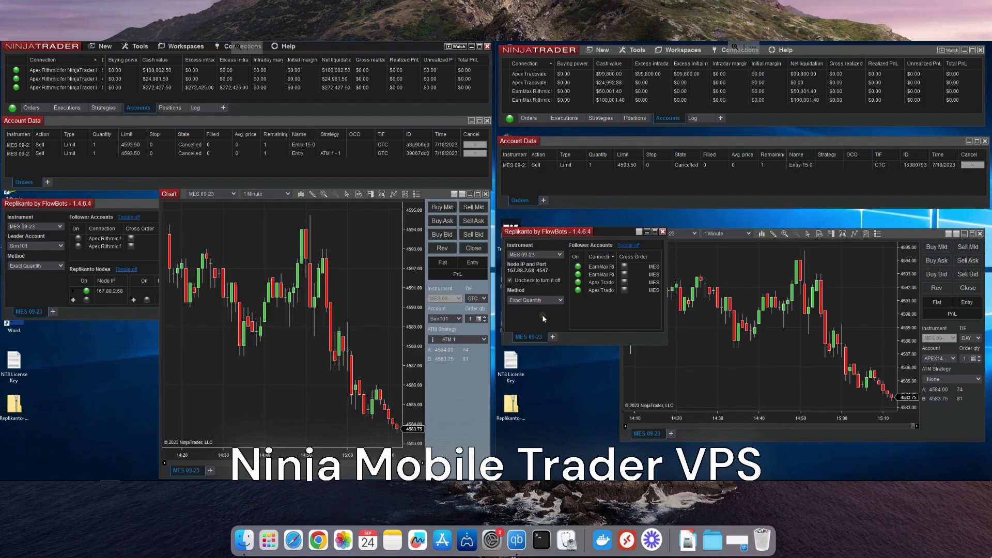
- Turn on Replikanto replication for the leader node and the follower accounts
right_click(544, 317)
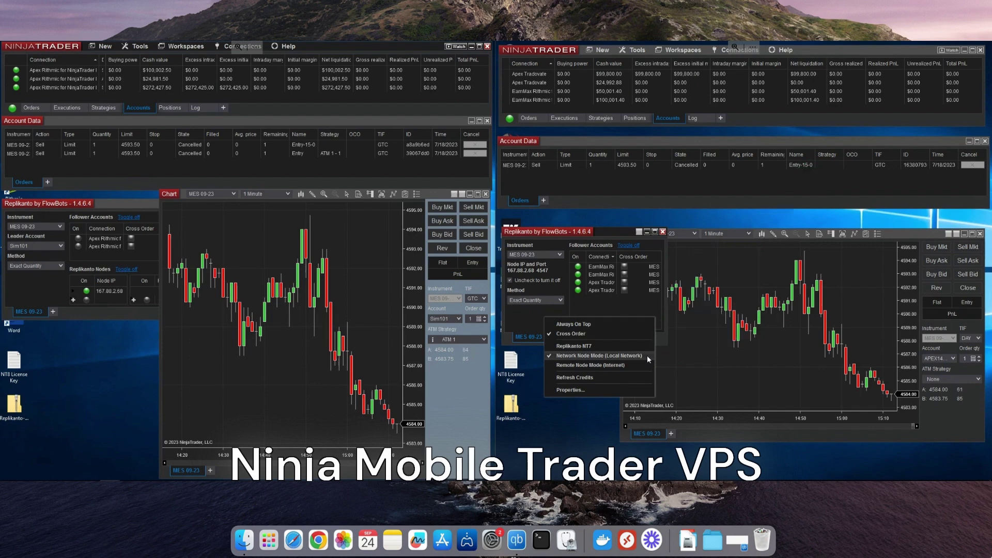
click(580, 231)
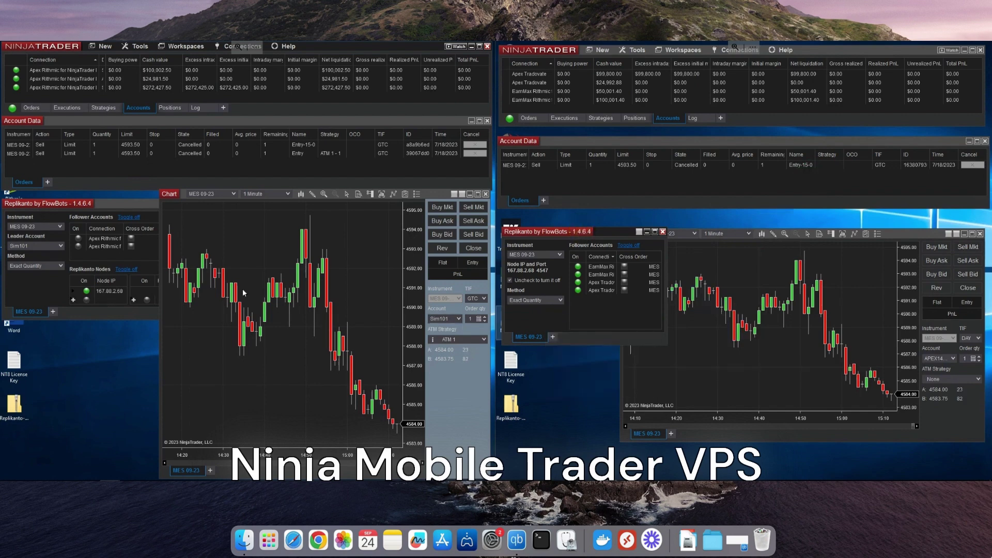
click(20, 288)
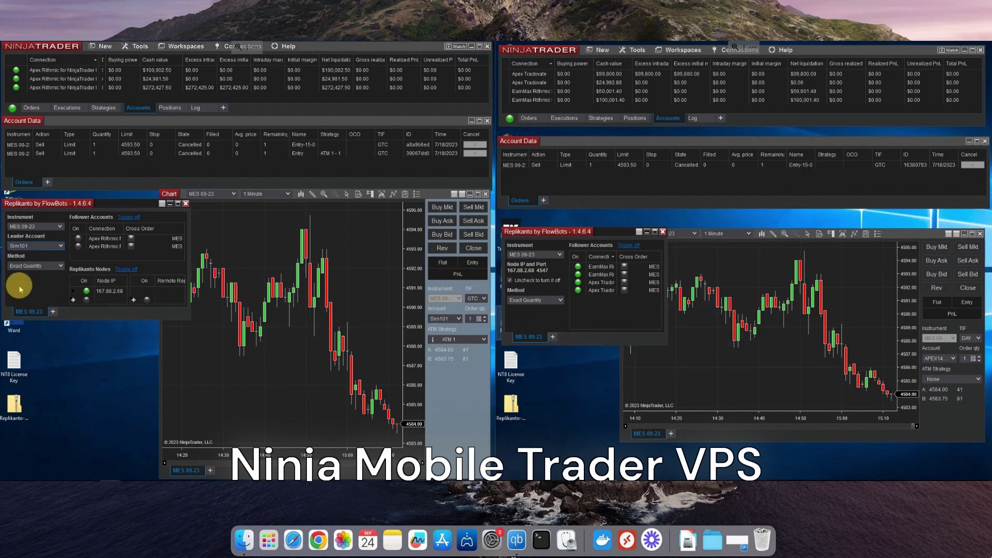
click(86, 292)
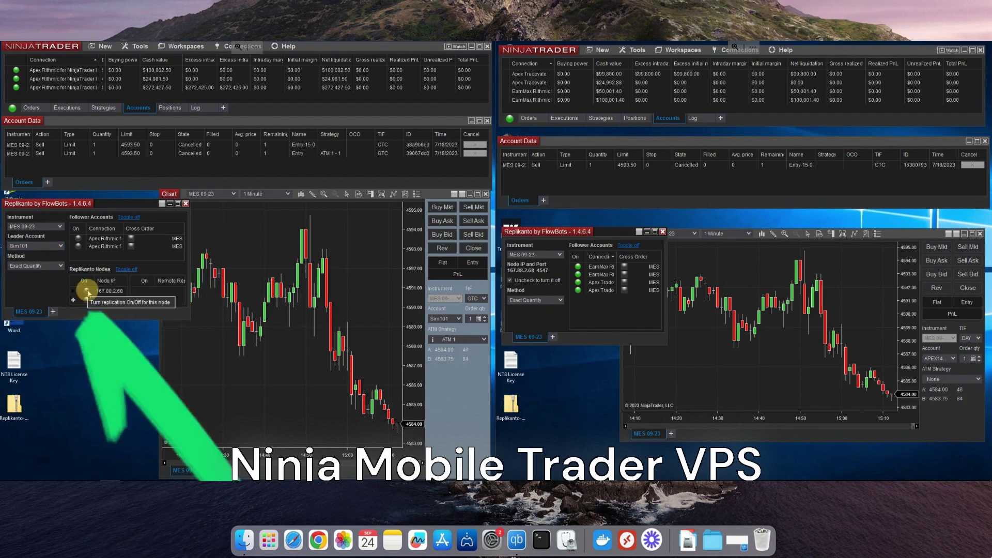
click(578, 268)
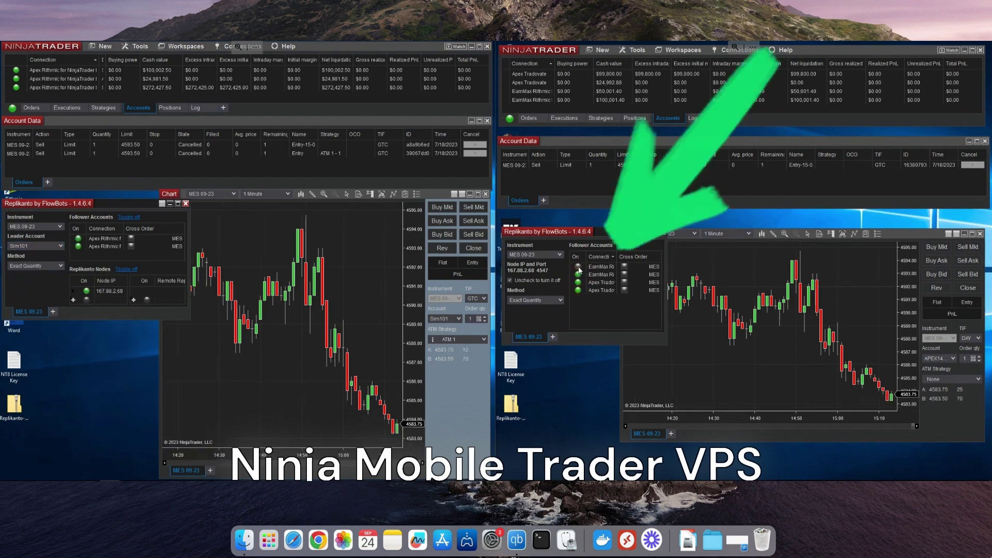
- Review the ATM 1 parameters without changes and start a 1-contract MES 09-23 market buy
click(433, 340)
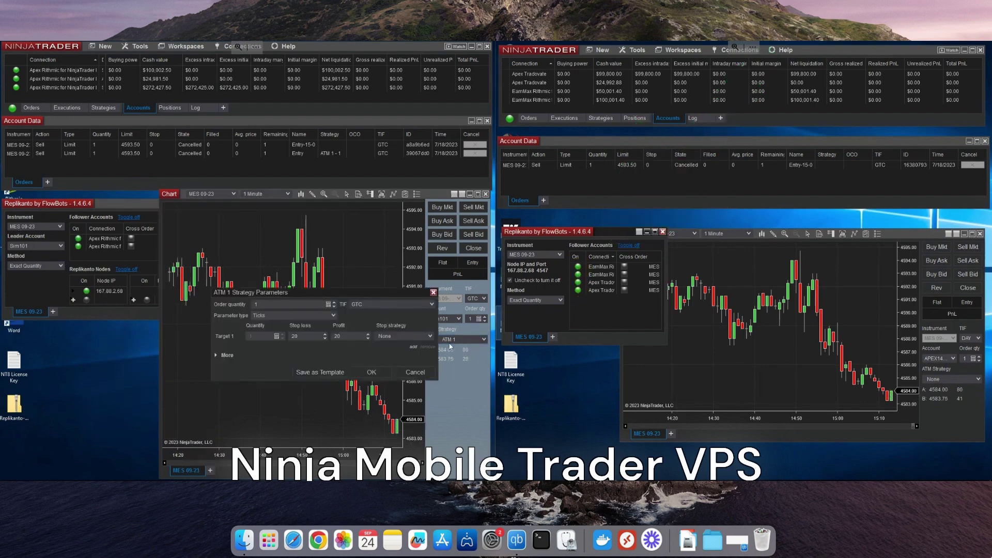
click(415, 373)
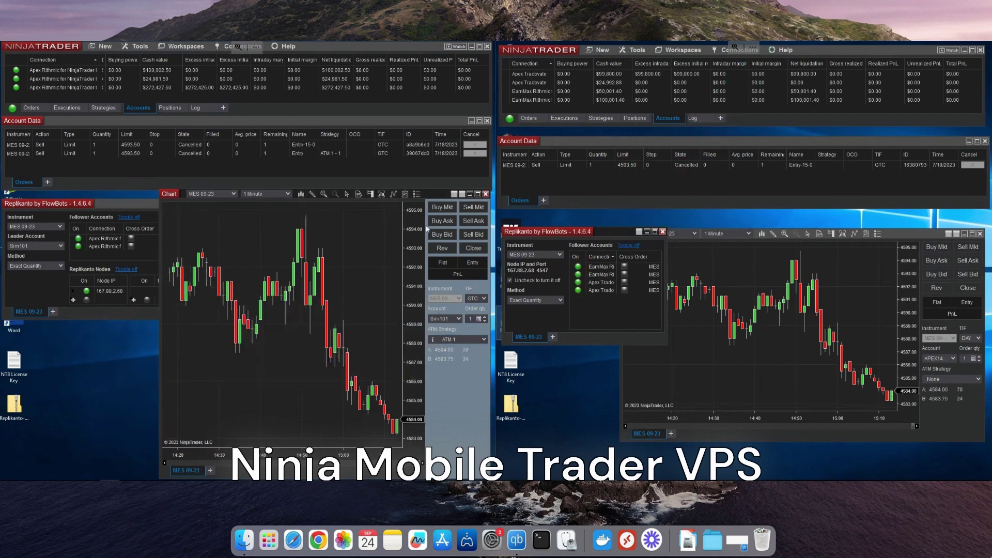
click(449, 209)
- Confirm the buy, raise the profit target from 4589.00 to 4591.00, and flatten the position
click(302, 352)
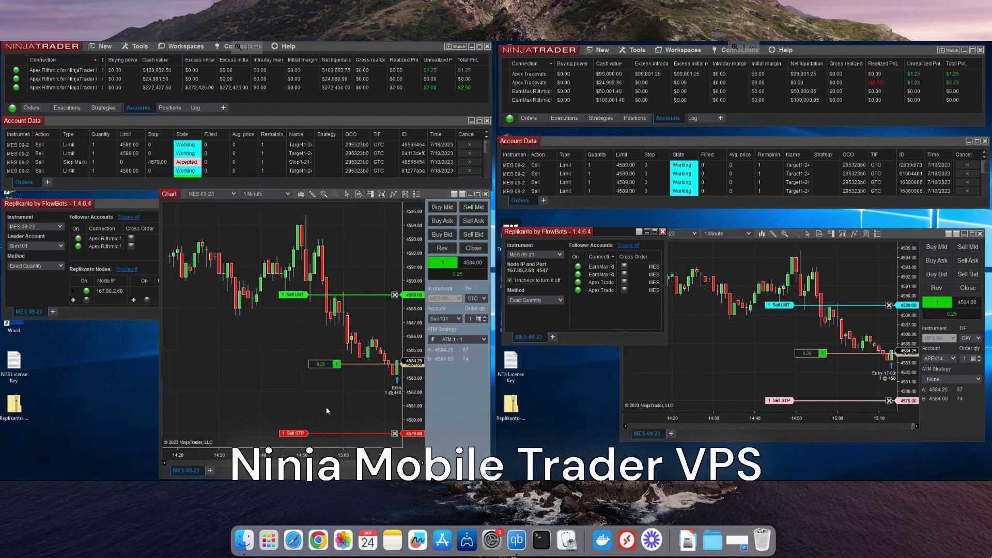
drag(297, 297, 296, 267)
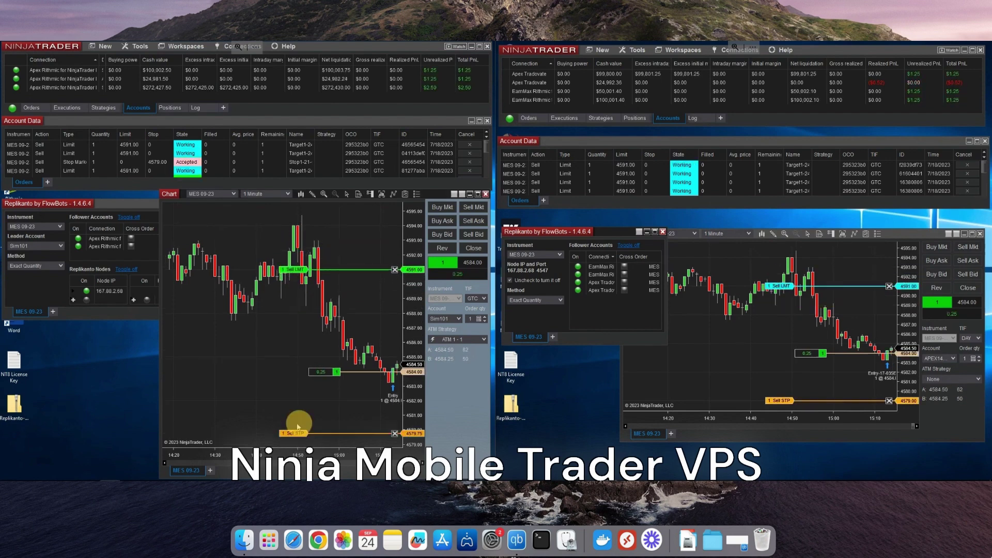
click(472, 251)
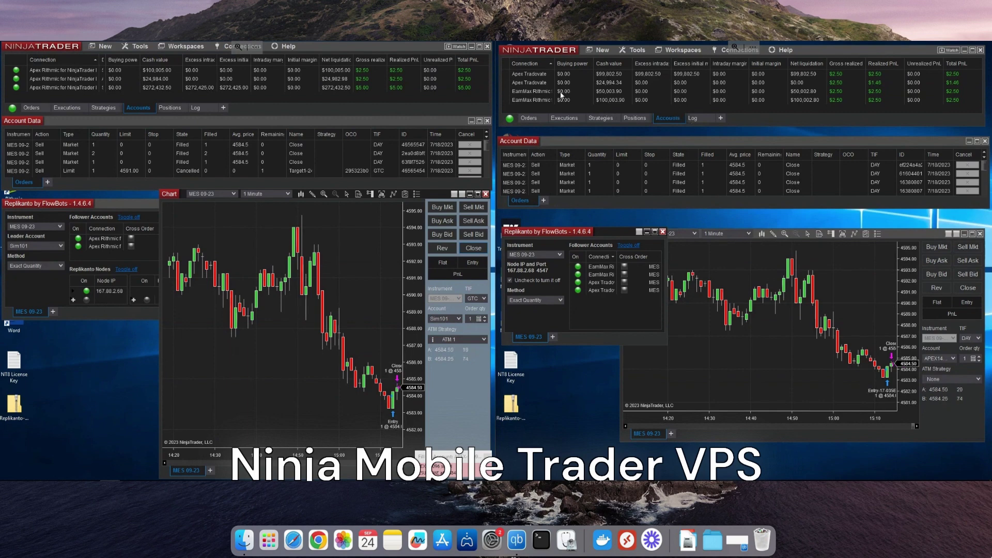
- Place a sell limit at 4594.00 from the chart, then lower it to 4592.00 and 4587.00
right_click(363, 227)
click(364, 290)
click(302, 351)
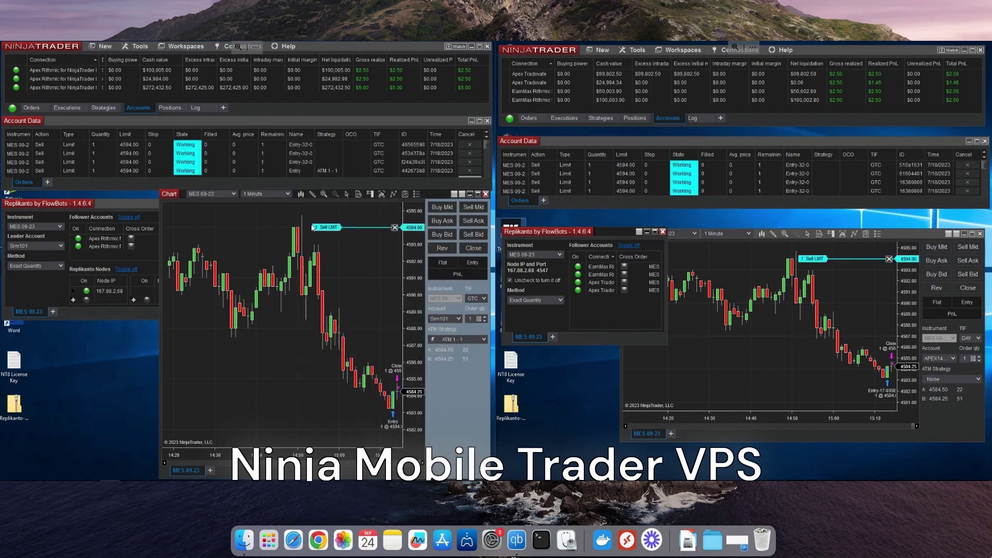
drag(319, 227, 321, 261)
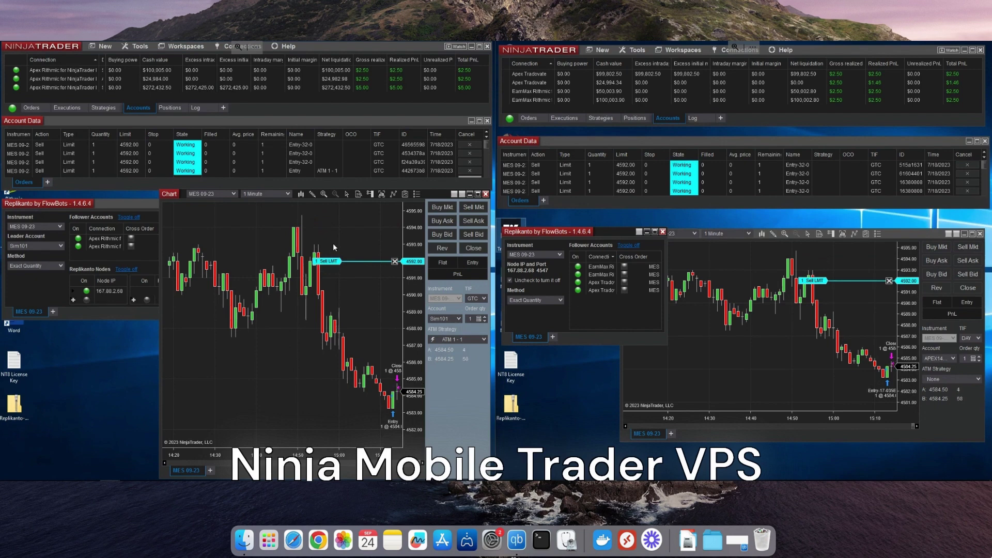
drag(331, 261, 337, 346)
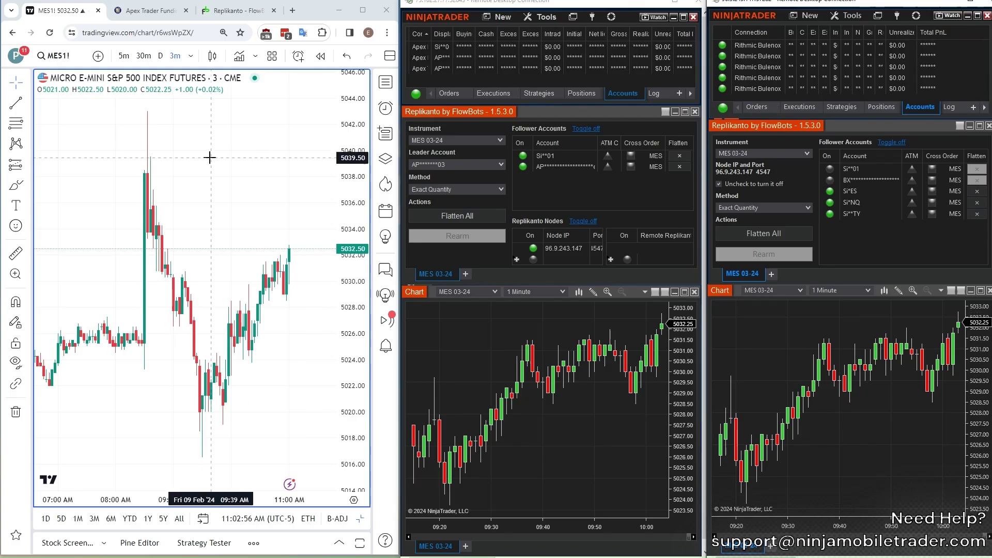
- Place a 1-contract MESH4 sell limit at 5040 from the chart's Trade menu
right_click(226, 153)
mouse_move(284, 257)
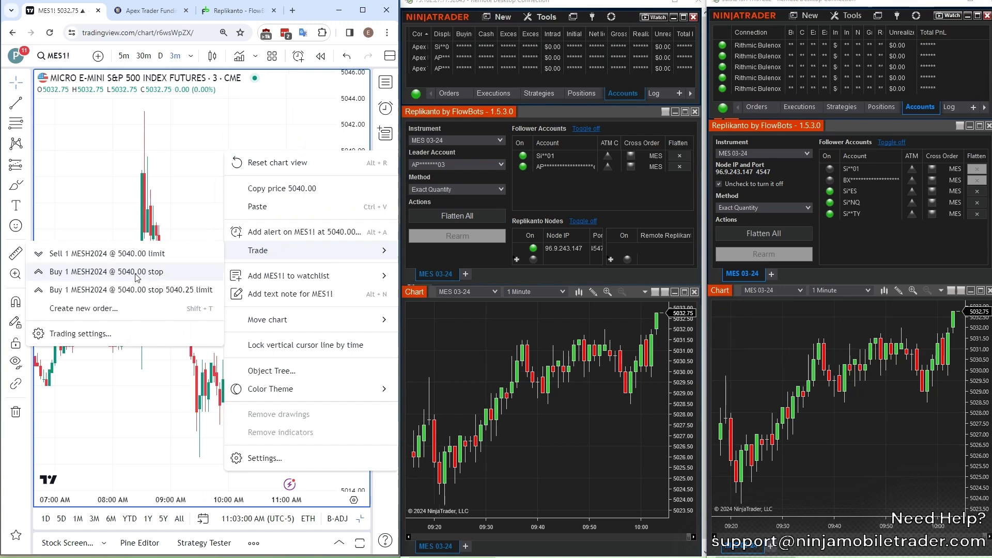
click(104, 253)
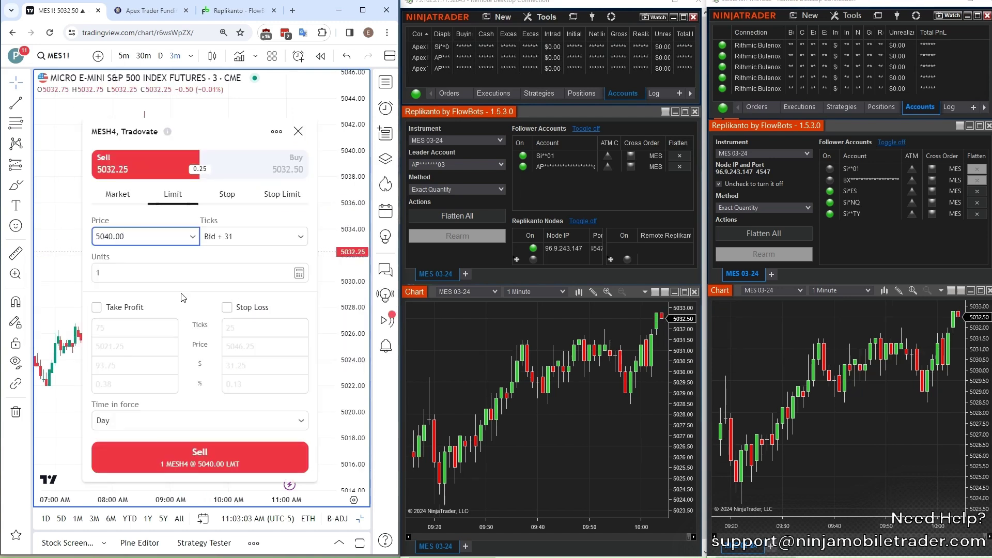
click(200, 457)
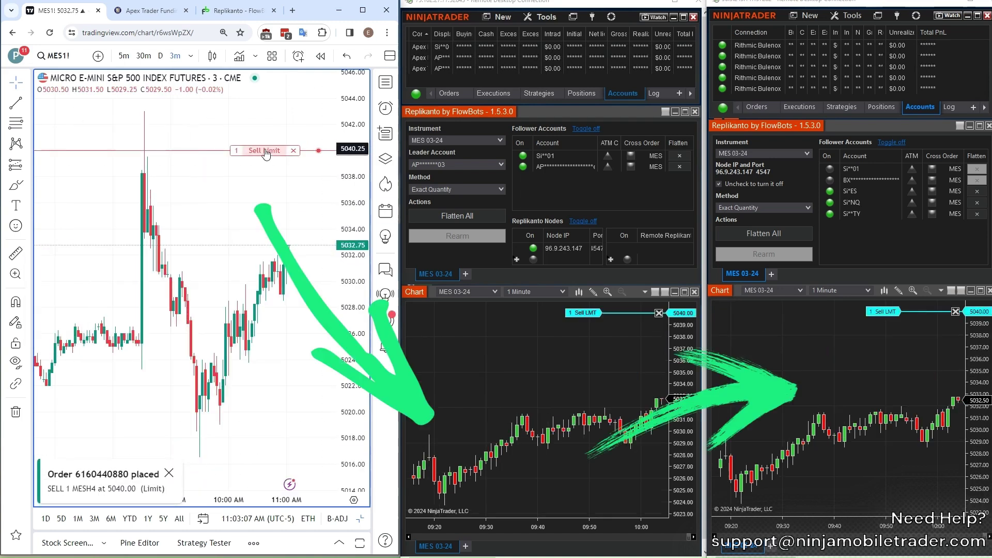
- Reprice the sell limit to 5037, show NinjaTrader's working orders, and start raising it to 5040.50
drag(265, 151, 266, 189)
click(200, 438)
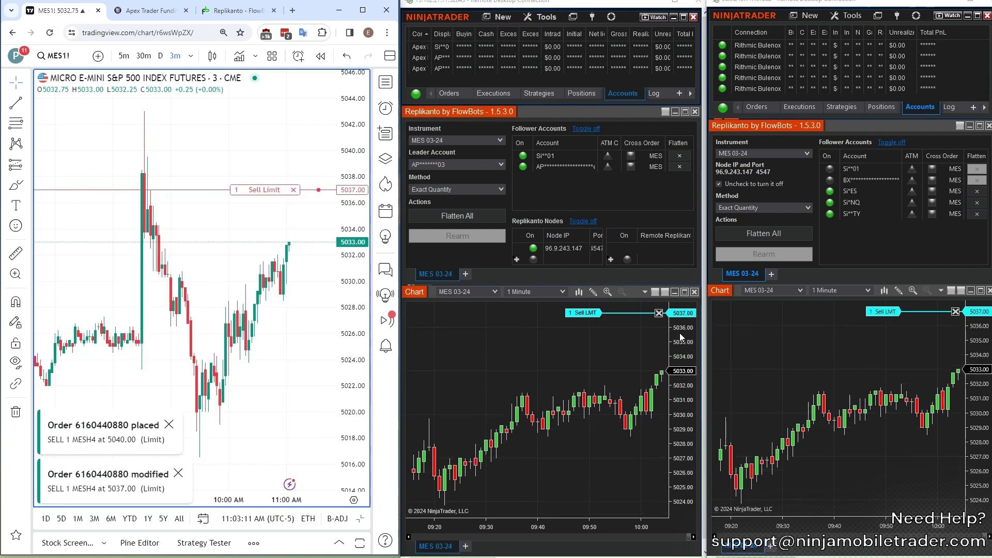
click(449, 93)
click(756, 107)
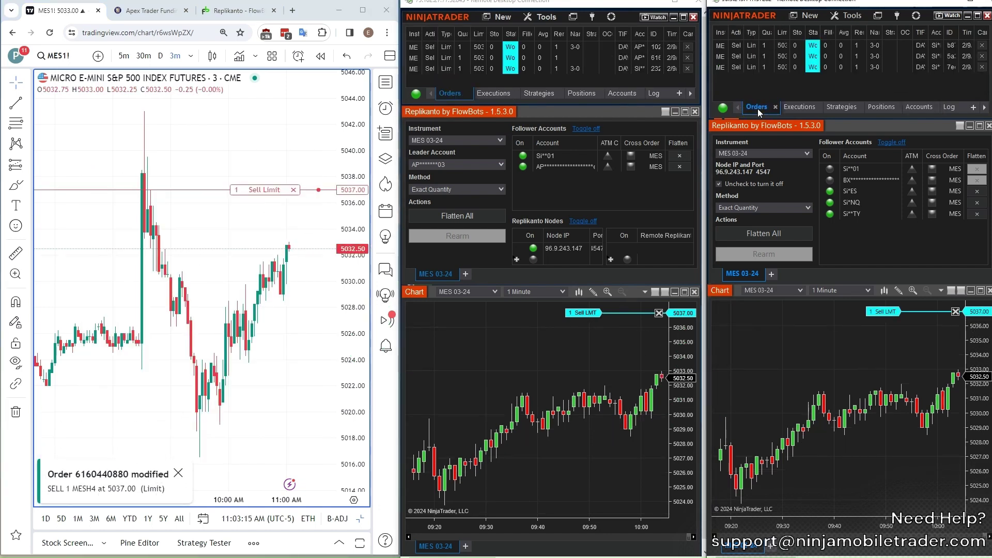
drag(264, 189, 269, 144)
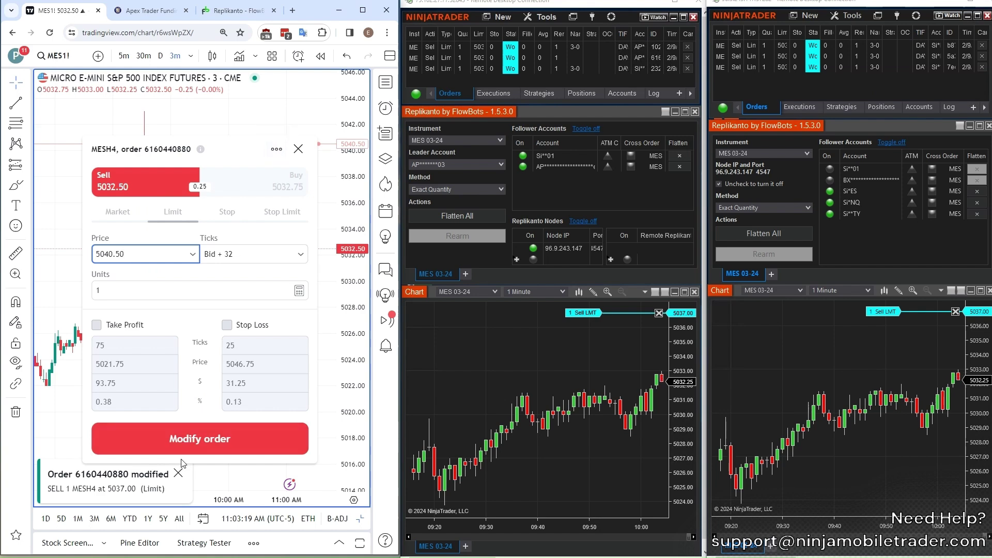